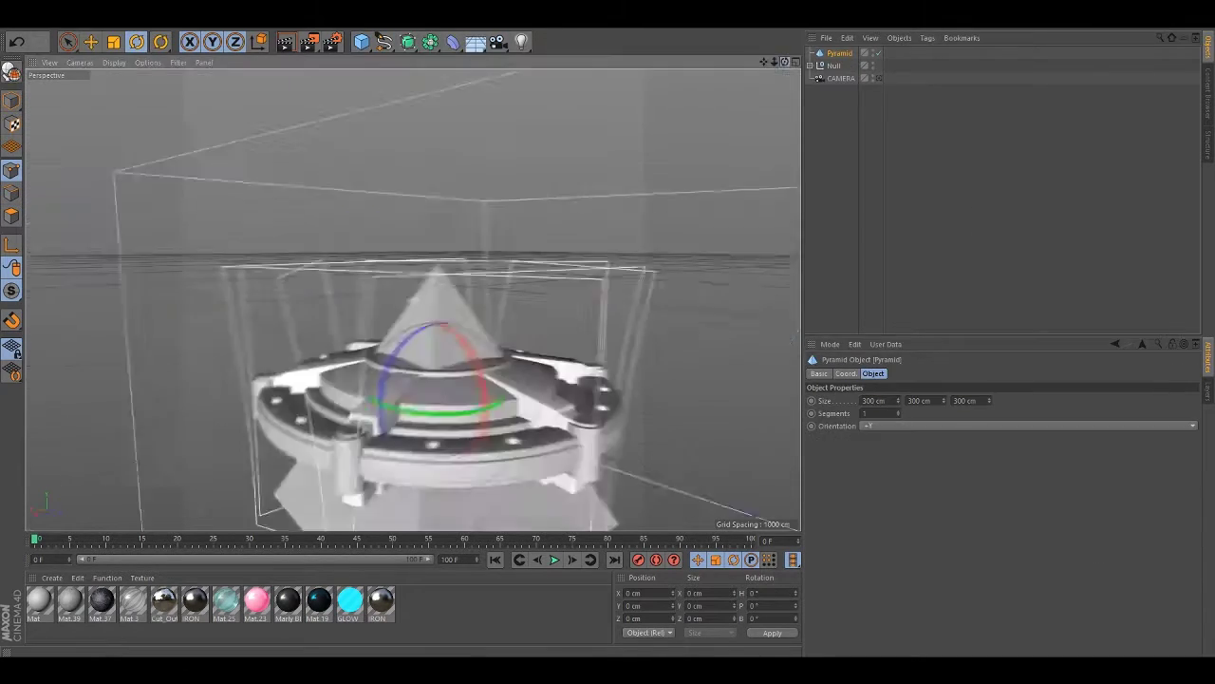
- Switch to the four-view layout and deselect the Physical Sky
{"action": "left_click", "coordinate": [796, 63]}
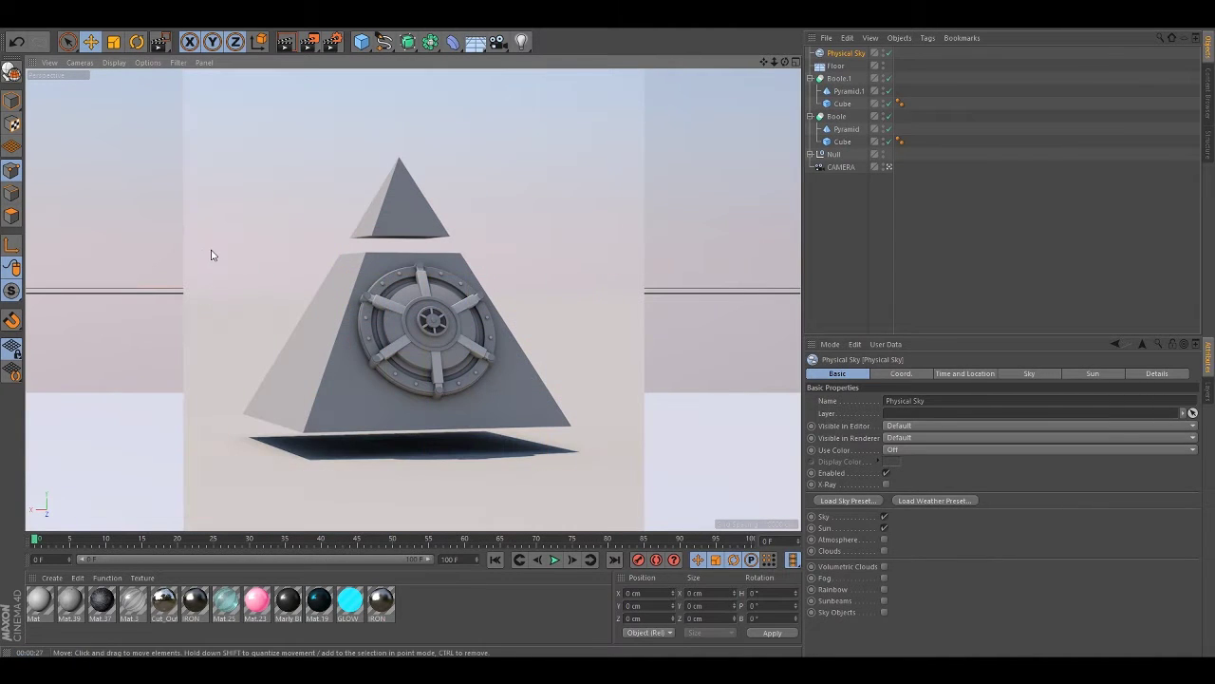
{"action": "left_click", "coordinate": [839, 278]}
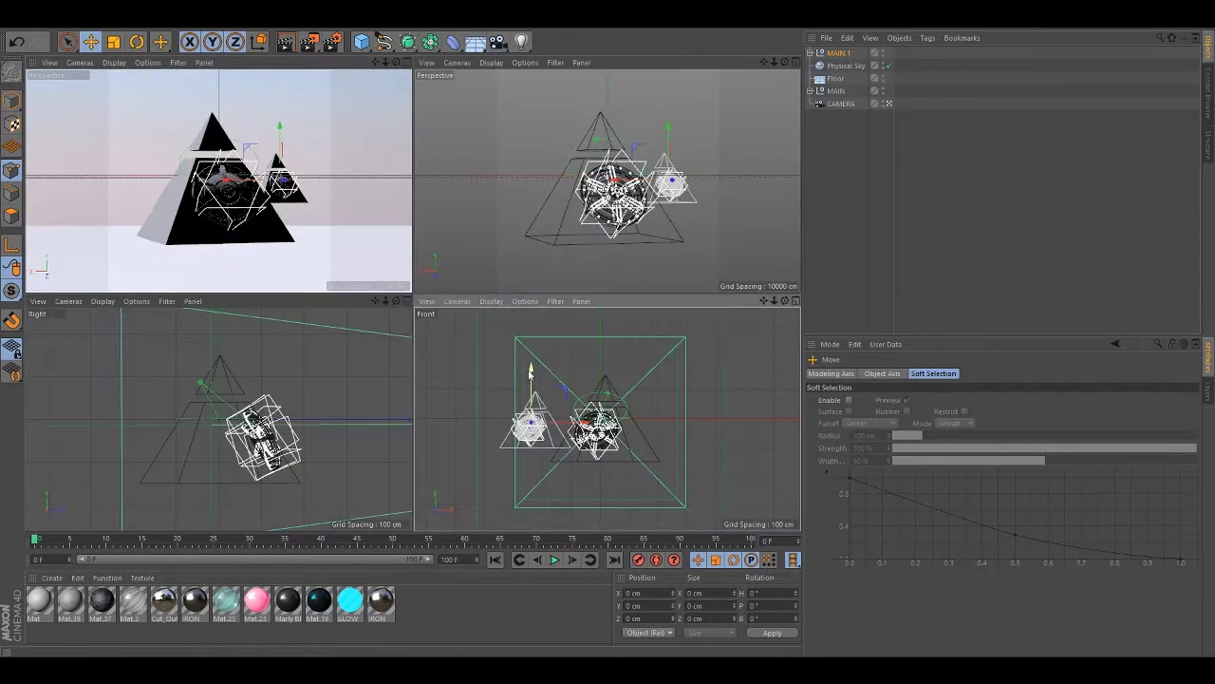
- Render the view, browse the Content Browser, show the sky's Time and Location, and load an image
{"action": "key", "text": "ctrl+r"}
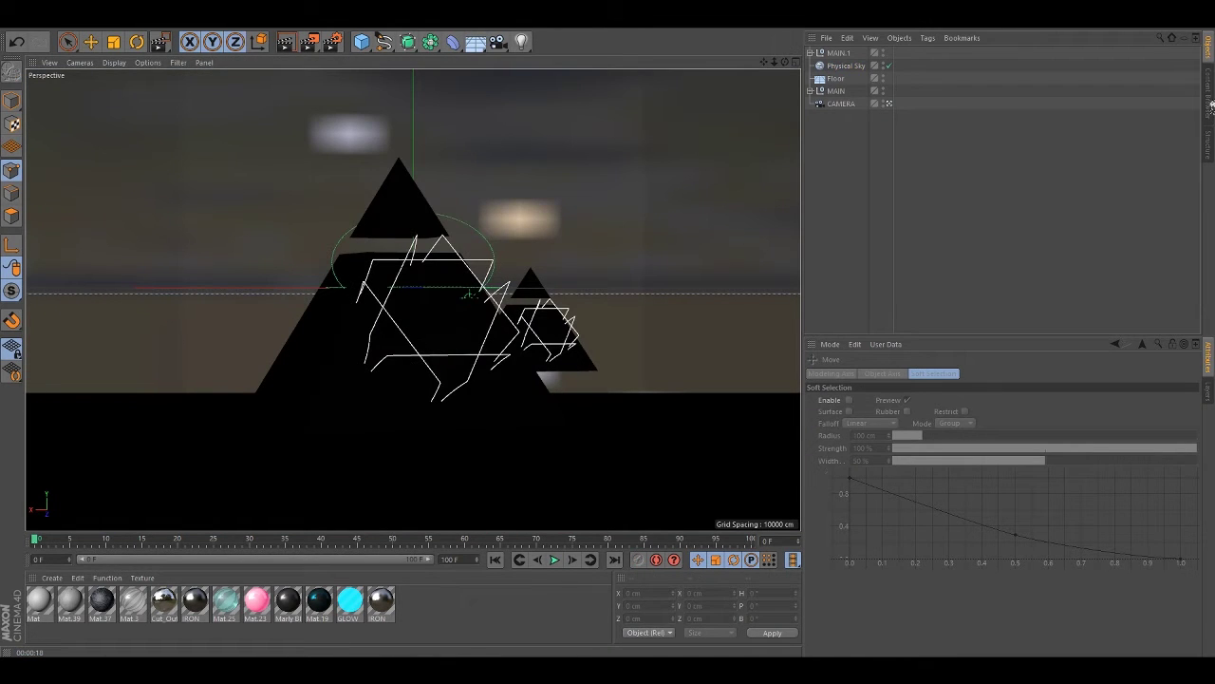
{"action": "left_click", "coordinate": [1211, 104]}
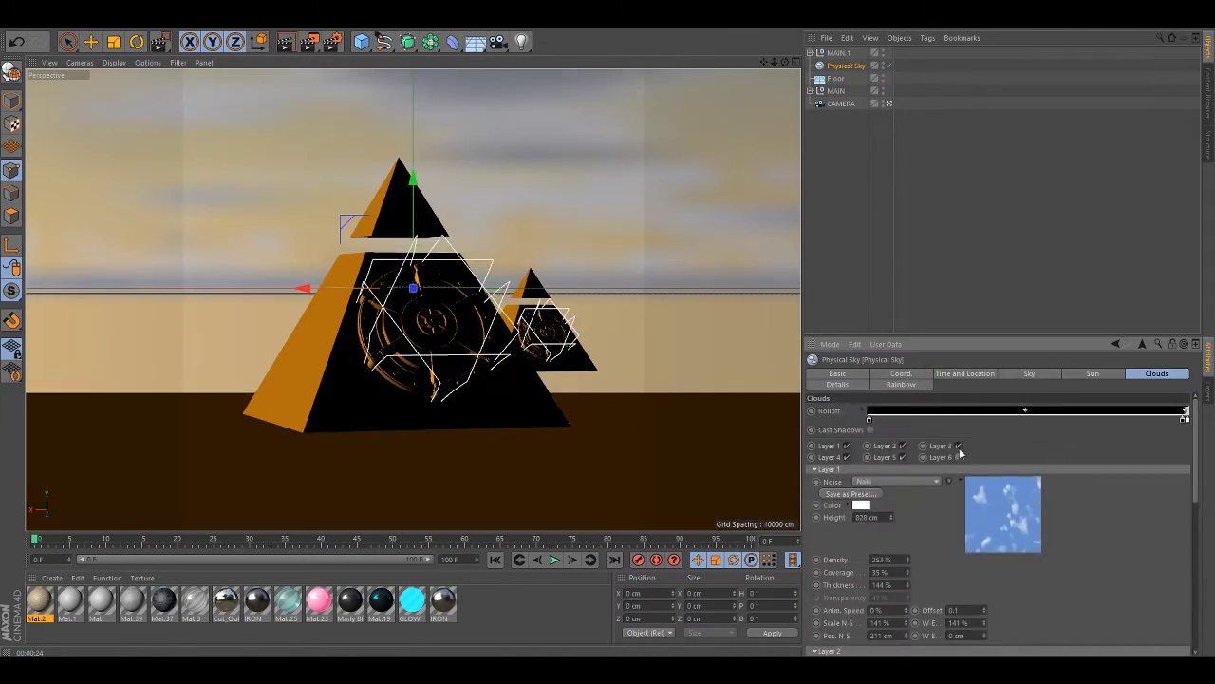
{"action": "left_click", "coordinate": [964, 373]}
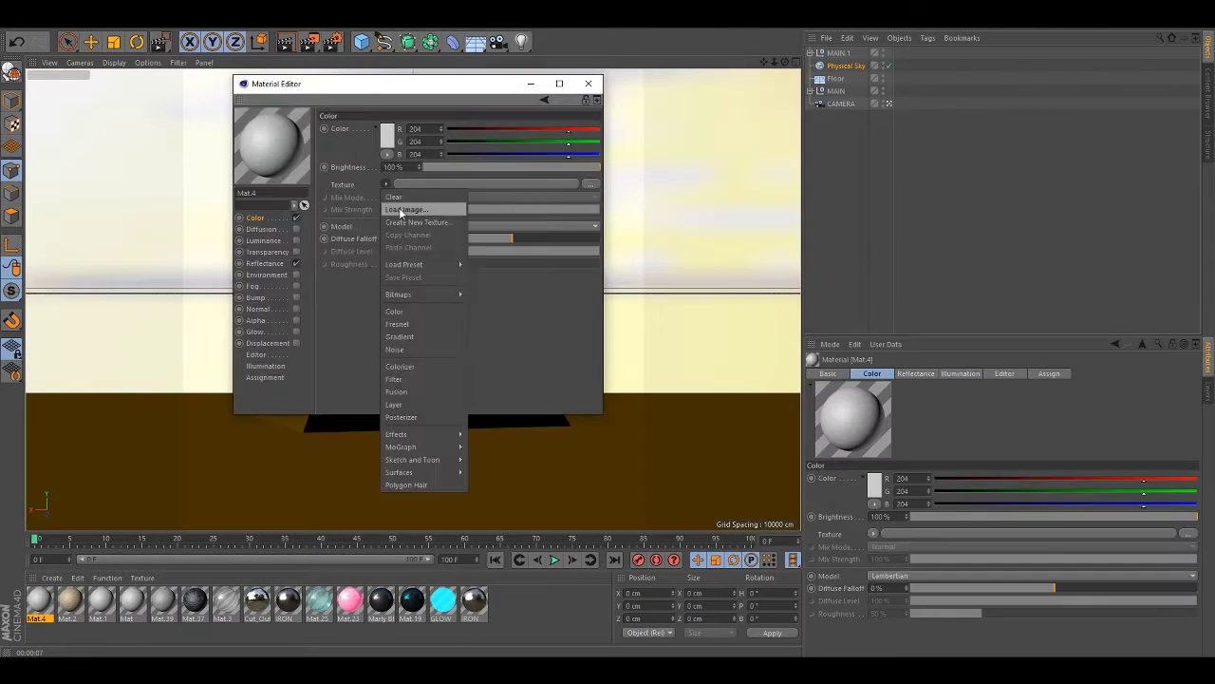
{"action": "left_click", "coordinate": [401, 213]}
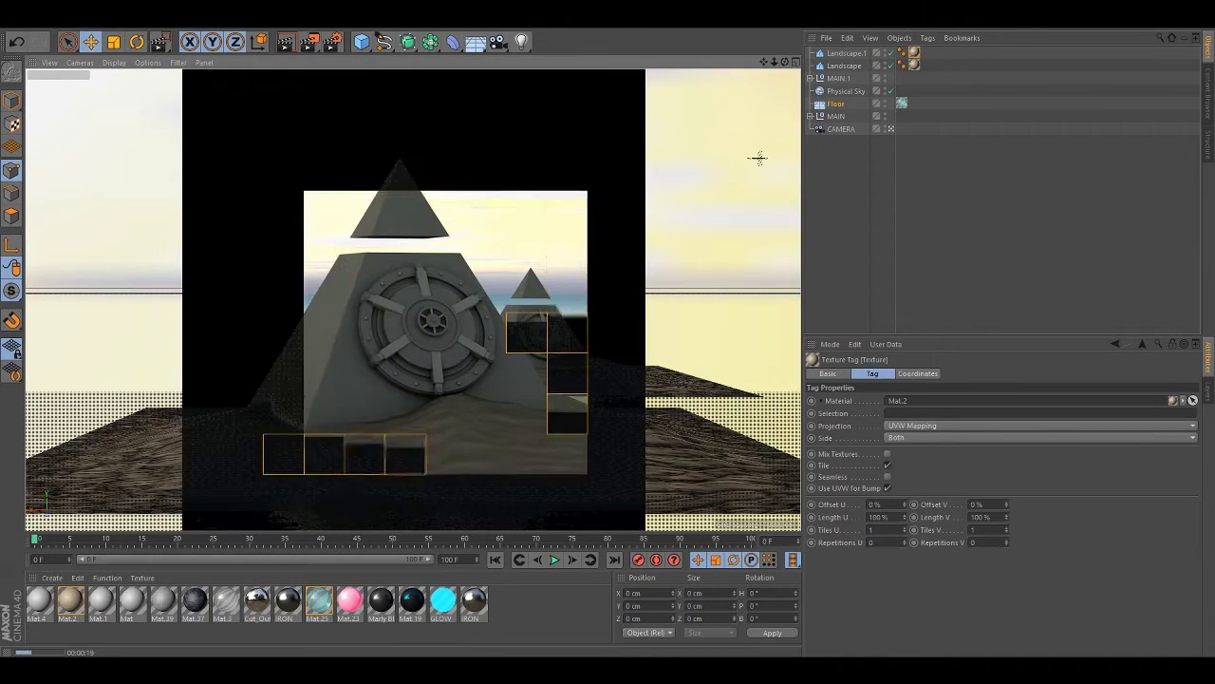
- Edit Landscape.1's settings, deselect the Physical Sky, and re-render the view
{"action": "left_click", "coordinate": [848, 53]}
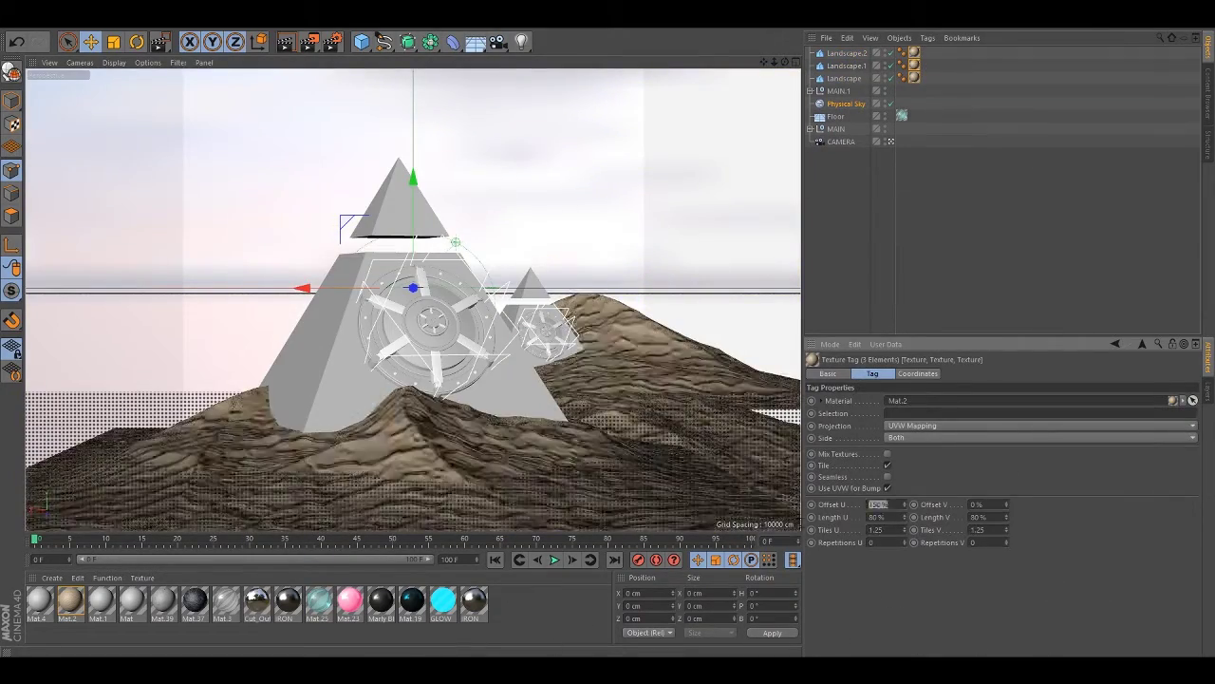
{"action": "left_click", "coordinate": [938, 255]}
{"action": "key", "text": "ctrl+r"}
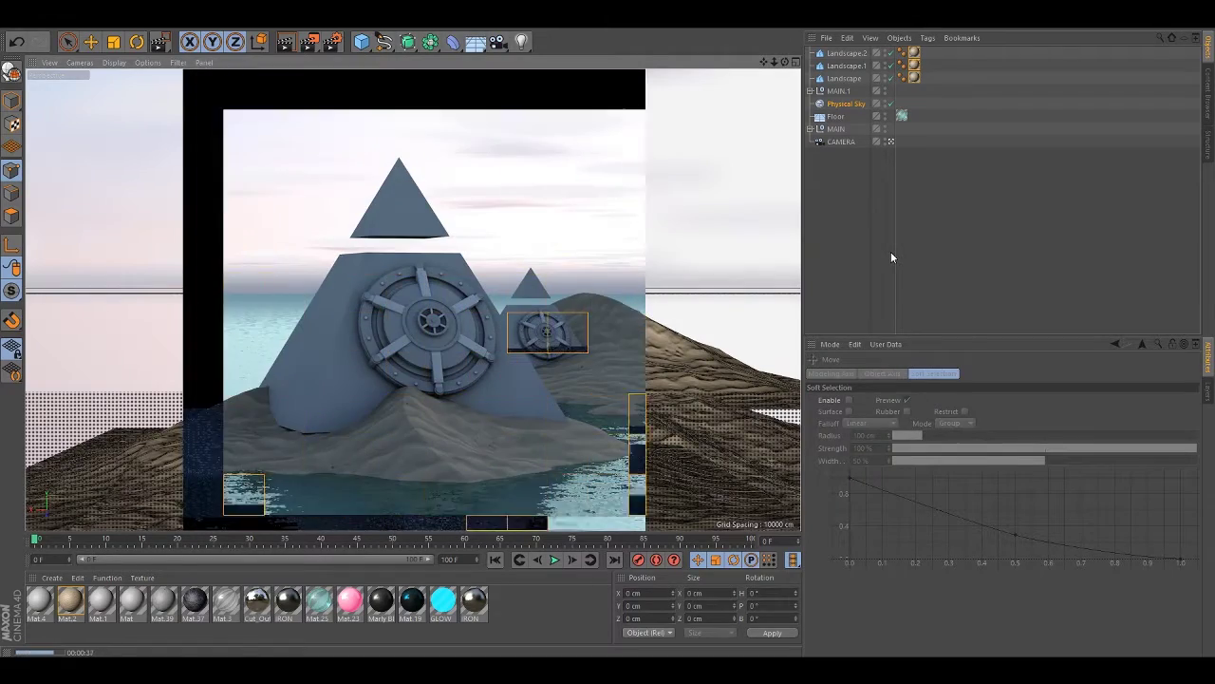
{"action": "left_click", "coordinate": [276, 138]}
{"action": "key", "text": "ctrl+r"}
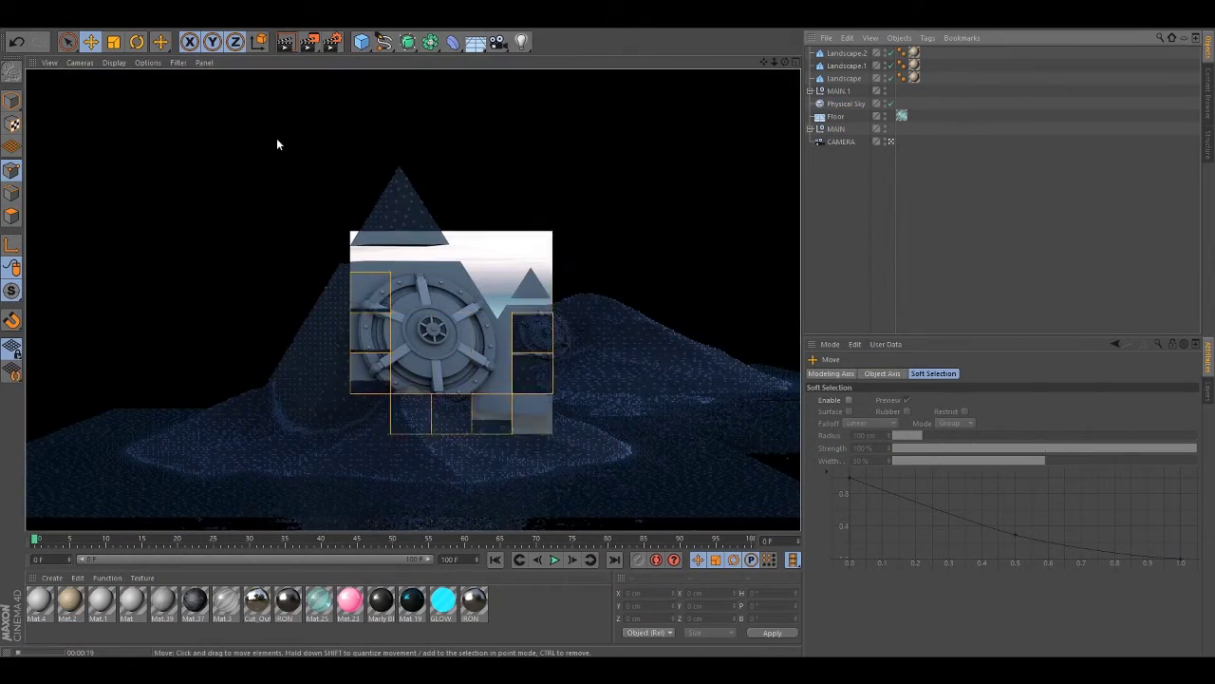
- Adjust the Landscape terrain and re-render the view through the CAMERA
{"action": "left_click", "coordinate": [844, 78]}
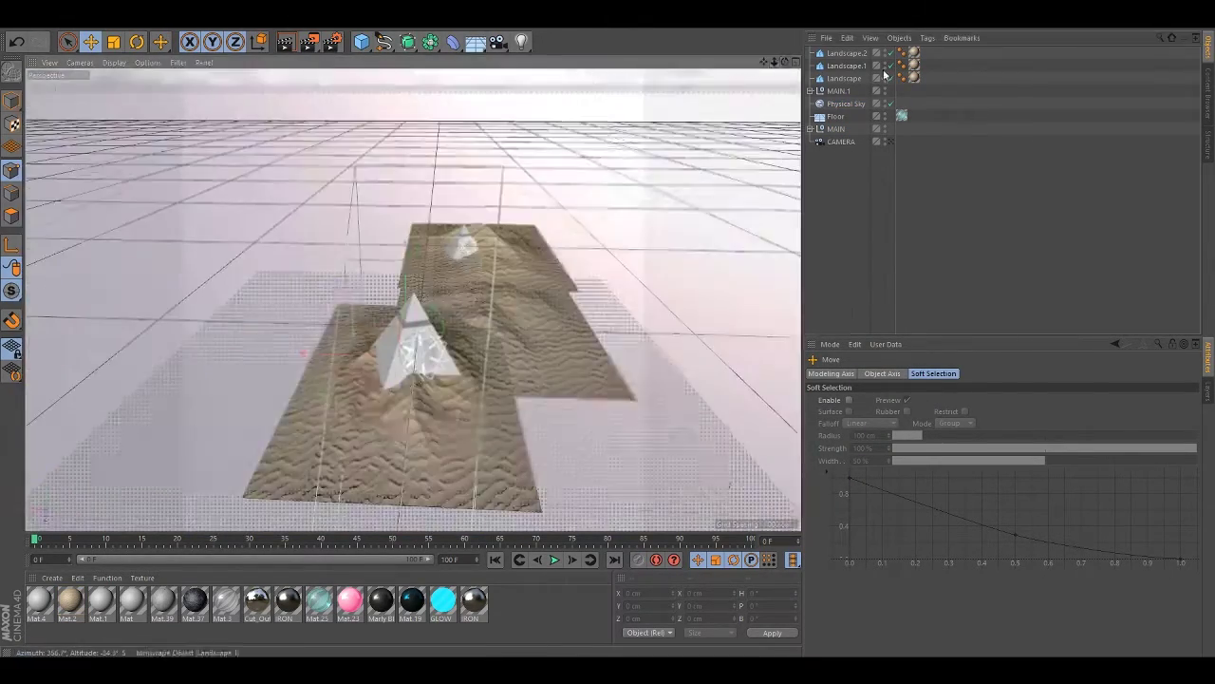
{"action": "key", "text": "ctrl+r"}
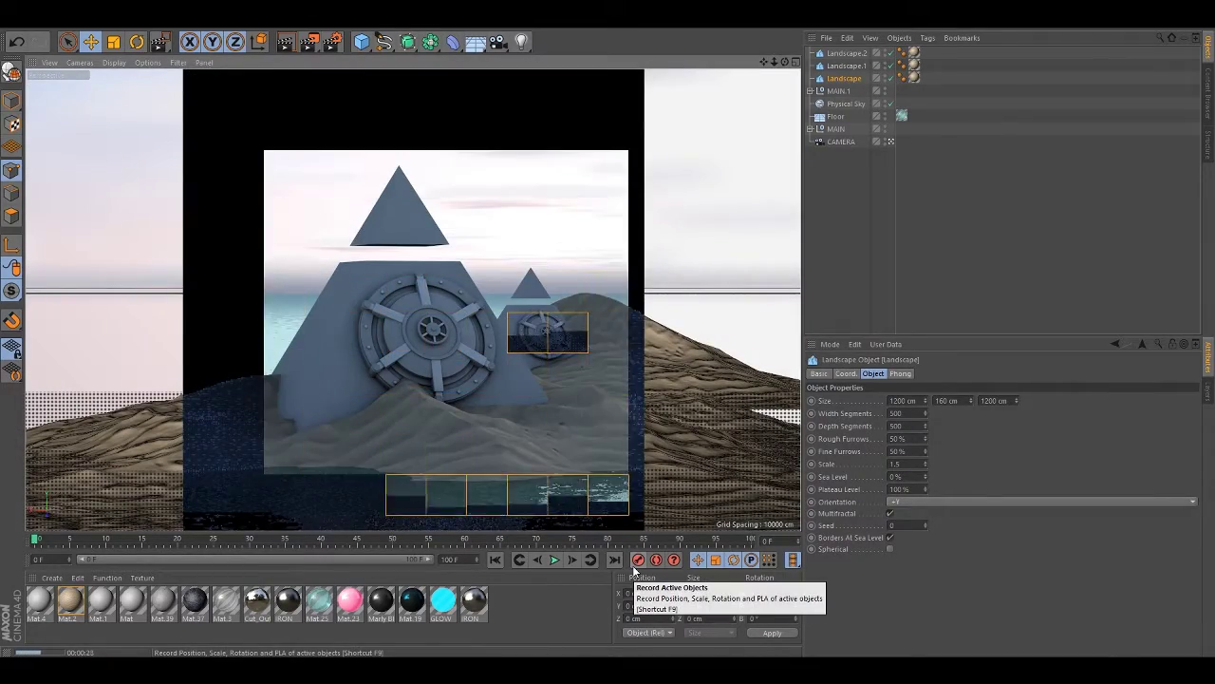
{"action": "left_click", "coordinate": [840, 141]}
{"action": "key", "text": "ctrl+r"}
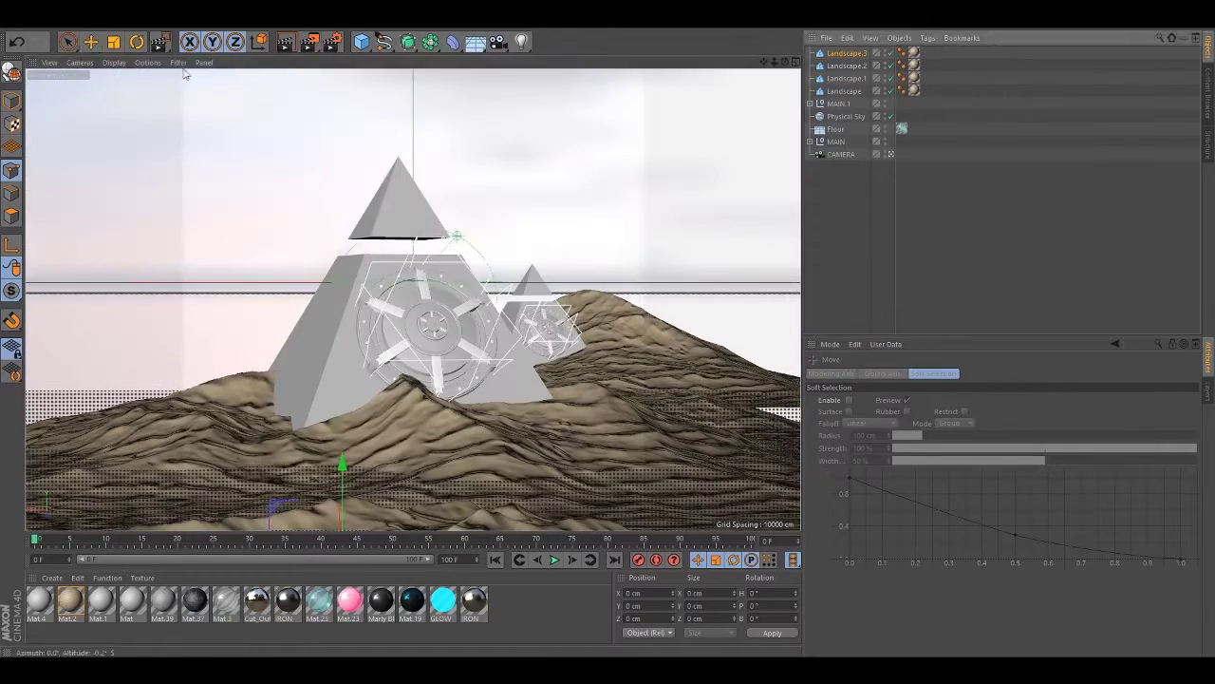
{"action": "key", "text": "ctrl+r"}
{"action": "left_click", "coordinate": [69, 94]}
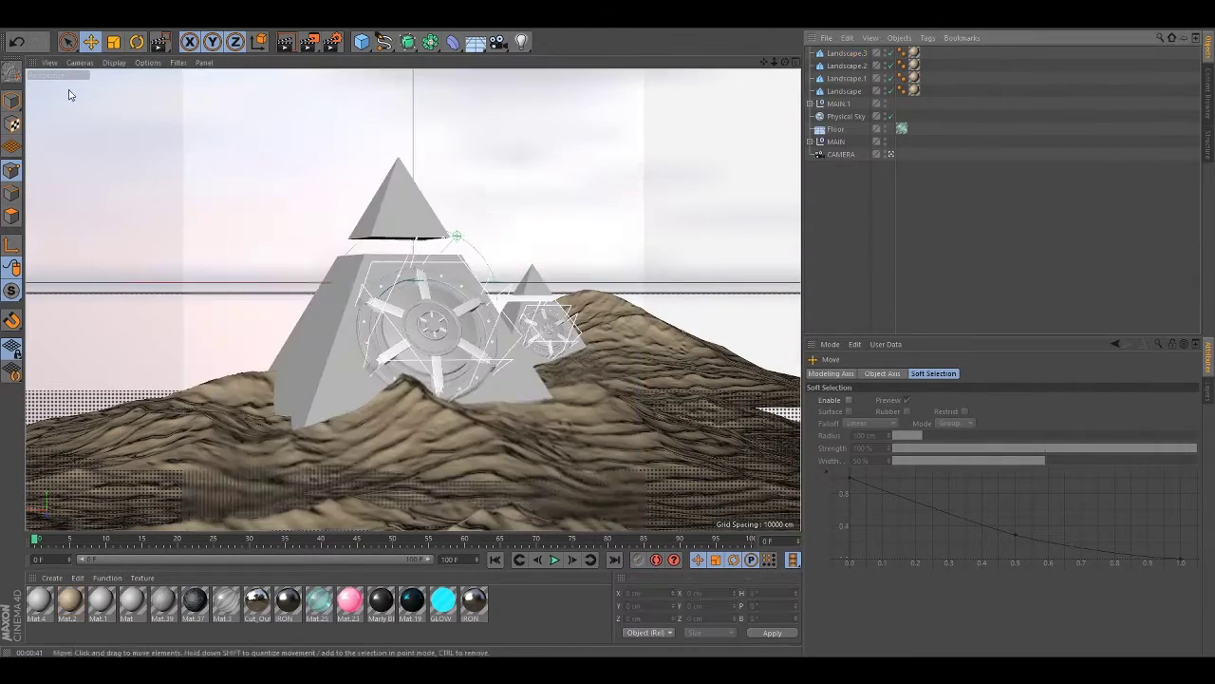
{"action": "key", "text": "ctrl+r"}
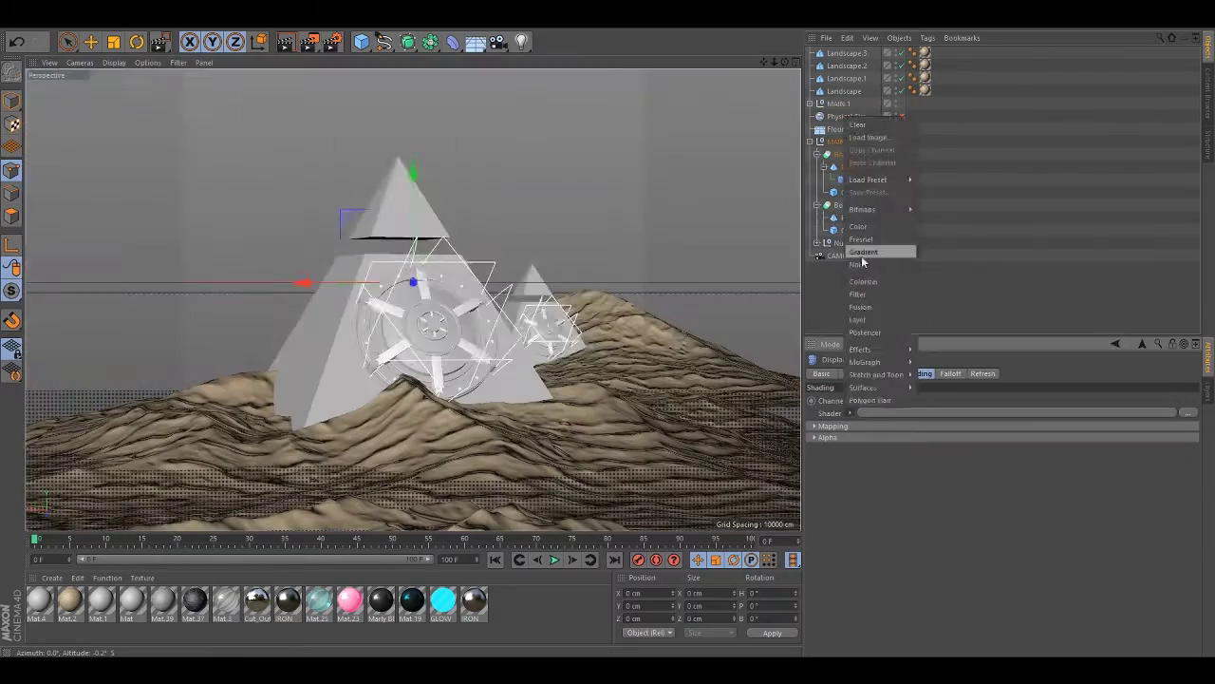
- Pick the displacement shader, then open Cylinder.2's IRON material in the Material Editor
{"action": "left_click", "coordinate": [863, 253]}
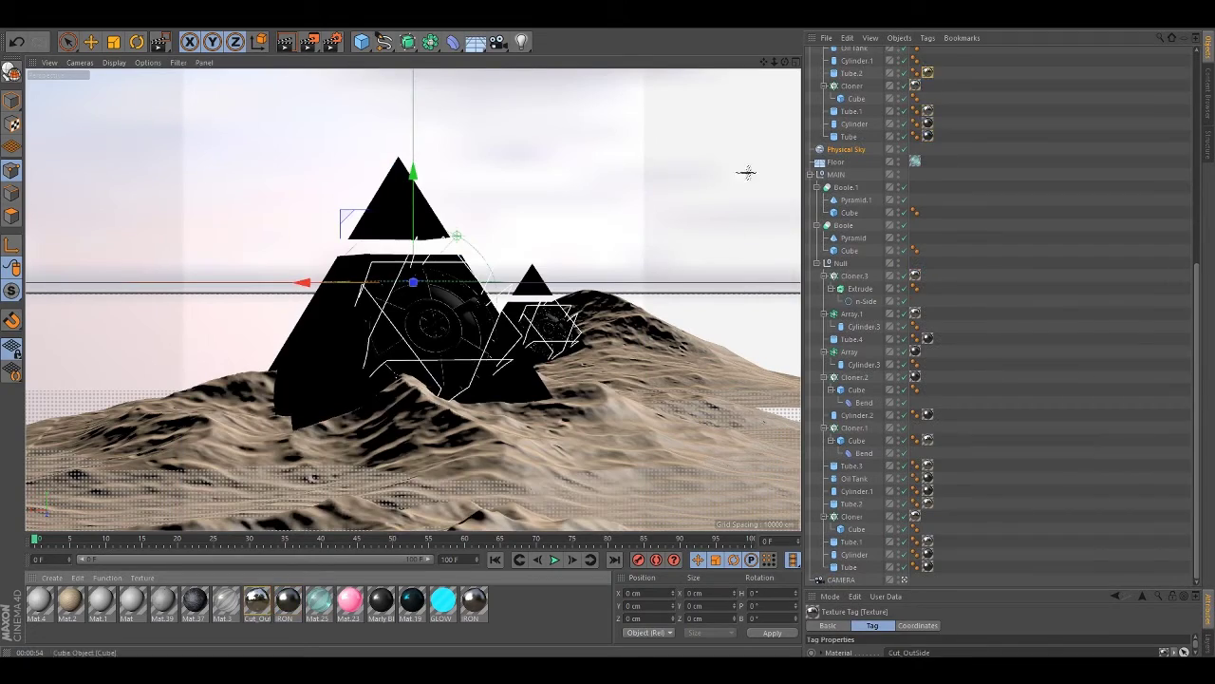
{"action": "scroll", "coordinate": [927, 128], "scroll_direction": "up", "scroll_amount": 3}
{"action": "left_click", "coordinate": [928, 128]}
{"action": "scroll", "coordinate": [858, 142], "scroll_direction": "up", "scroll_amount": 1}
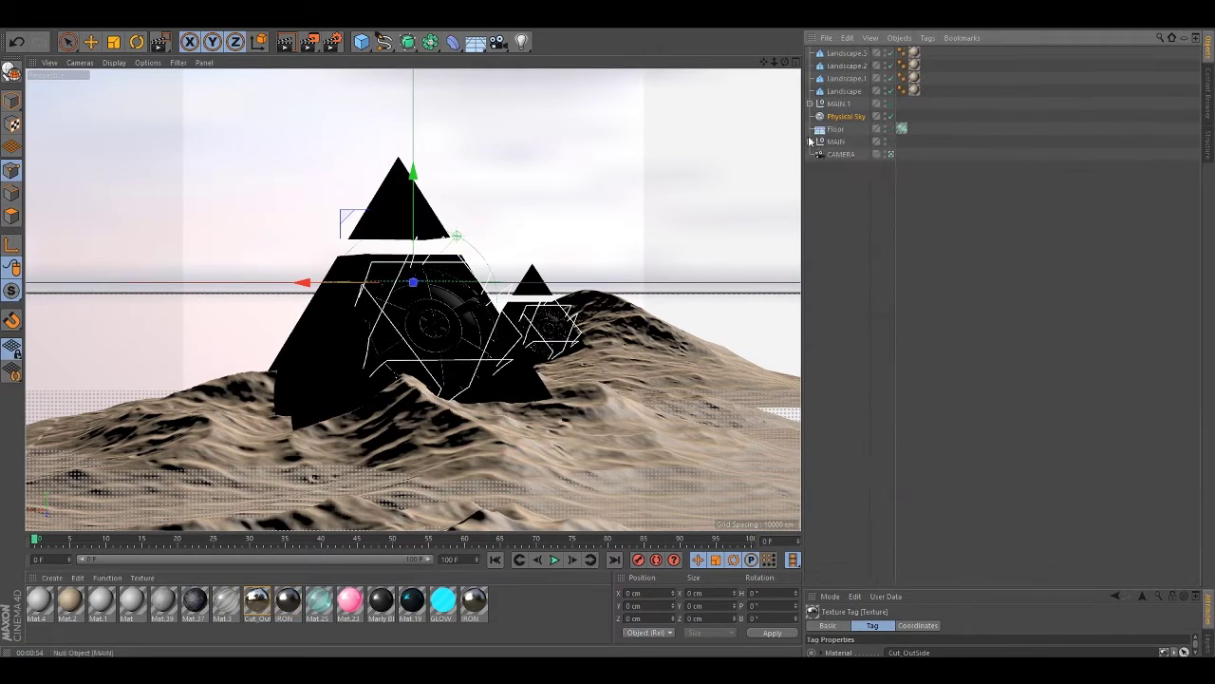
{"action": "double_click", "coordinate": [906, 242]}
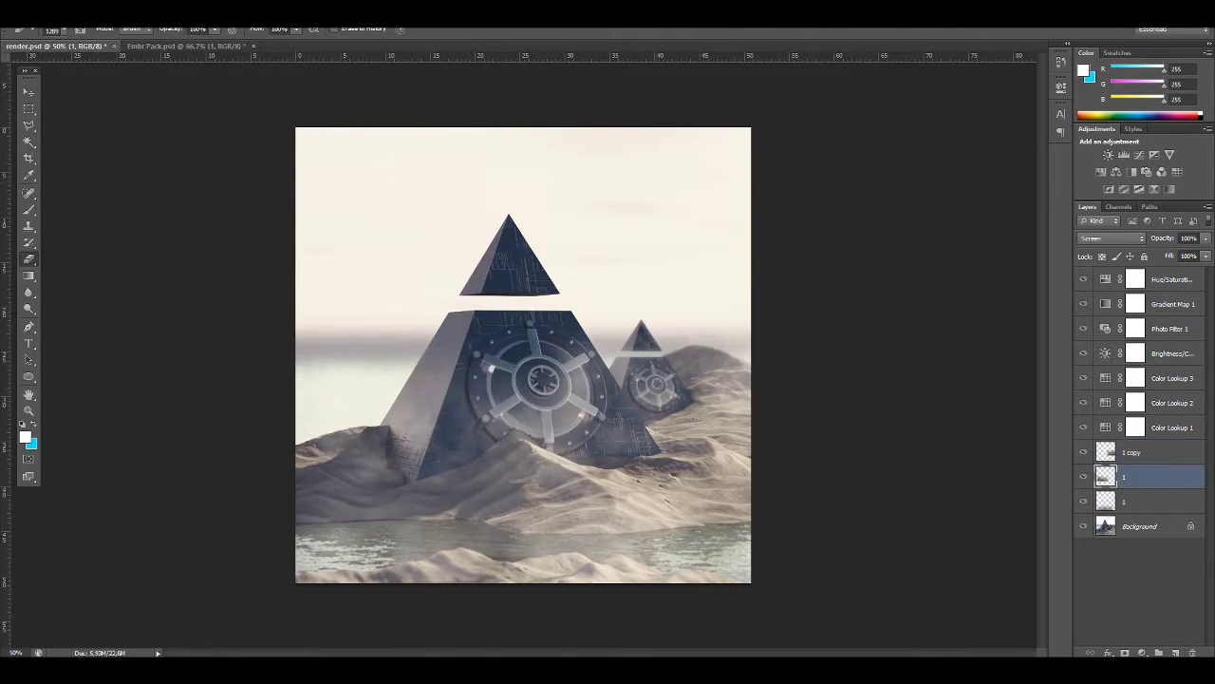
- Move Background copy to the top and add a Crisp_Warm Color Lookup at 46% opacity
{"action": "key", "text": "ctrl+shift+bracketright"}
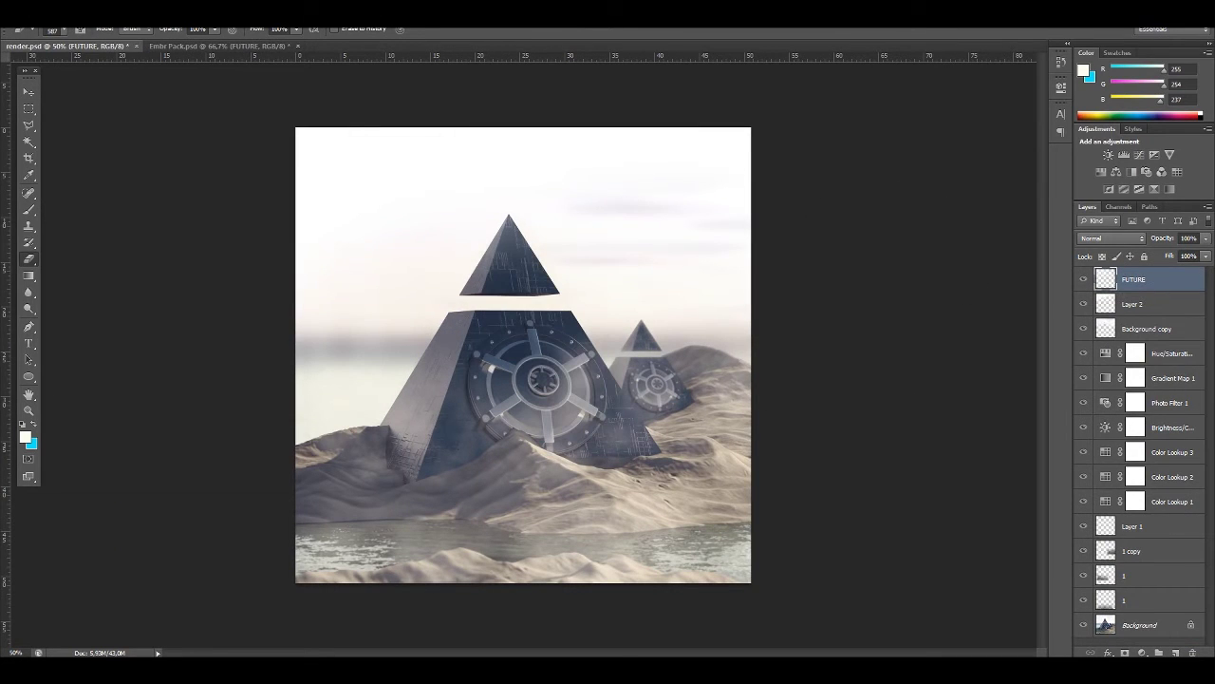
{"action": "left_click_drag", "start_coordinate": [1206, 257], "coordinate": [1171, 256]}
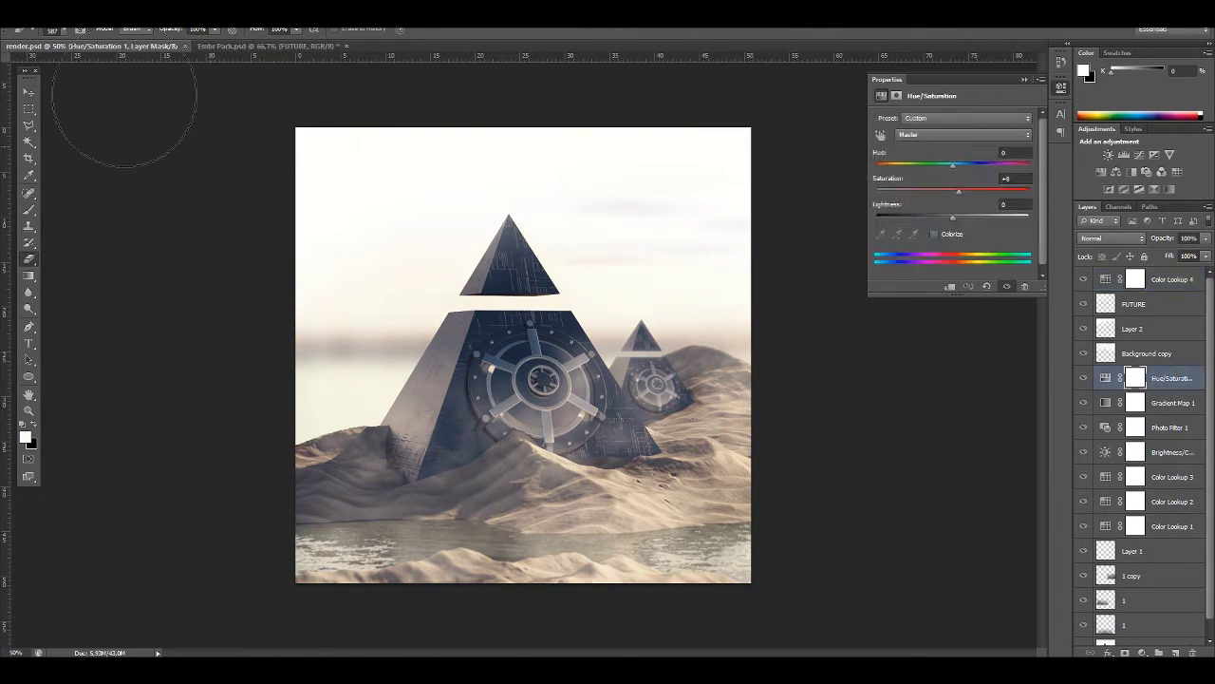